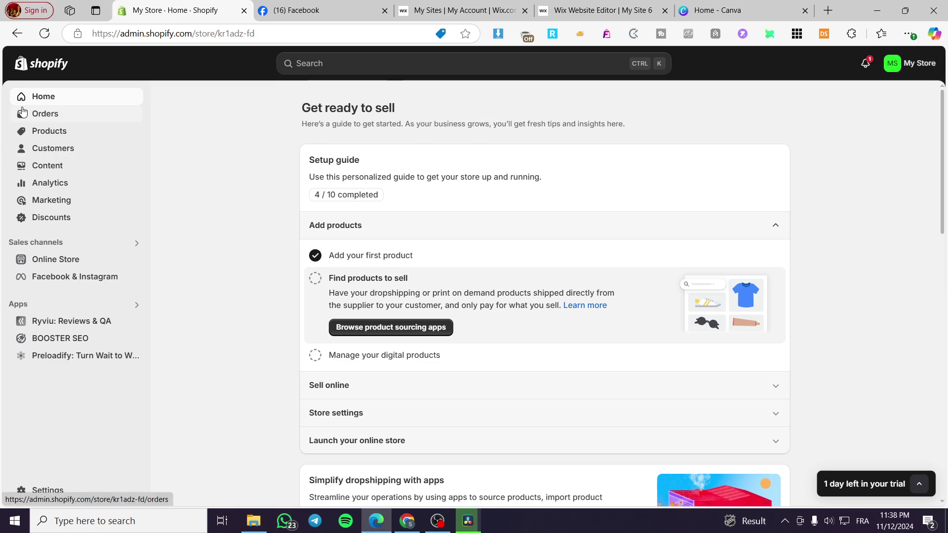
- Open the Shopify admin search, showing the recent Facebook search
click(370, 72)
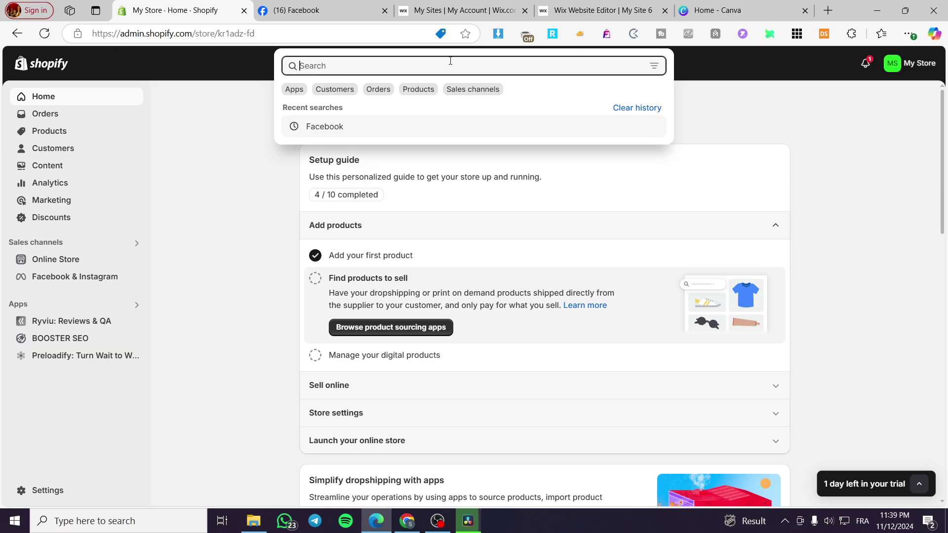
- Search the Shopify App Store for 'libautech' and open the Libautech: Amazon Buy Button listing
text(l)
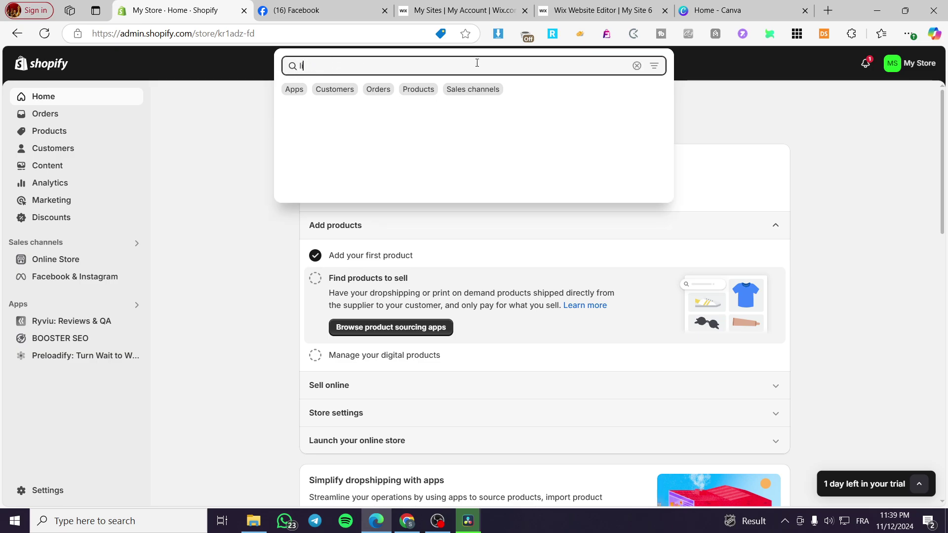
text(ibautech)
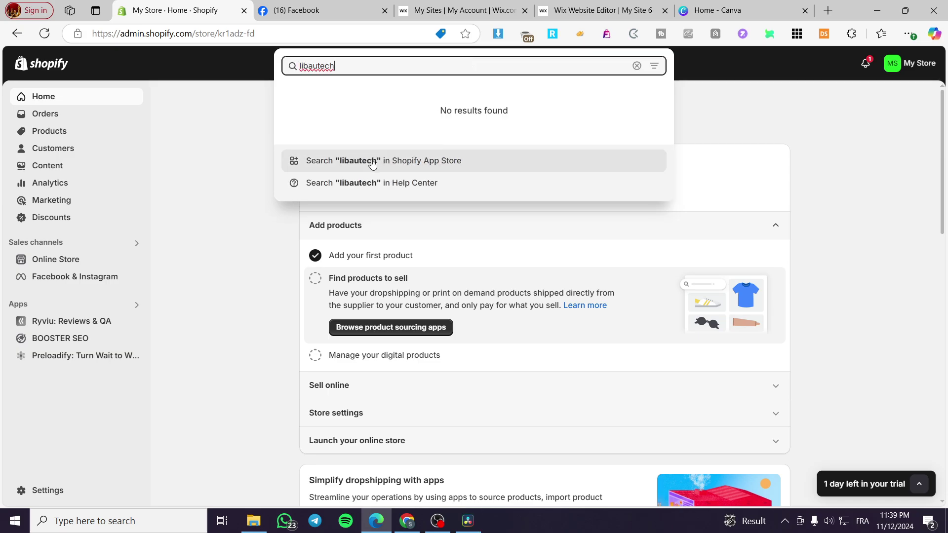
click(371, 162)
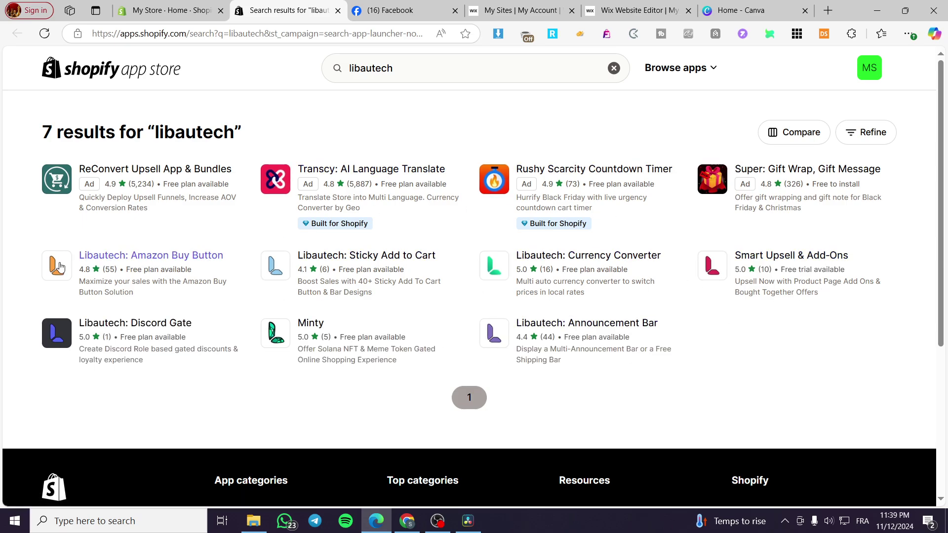
click(185, 262)
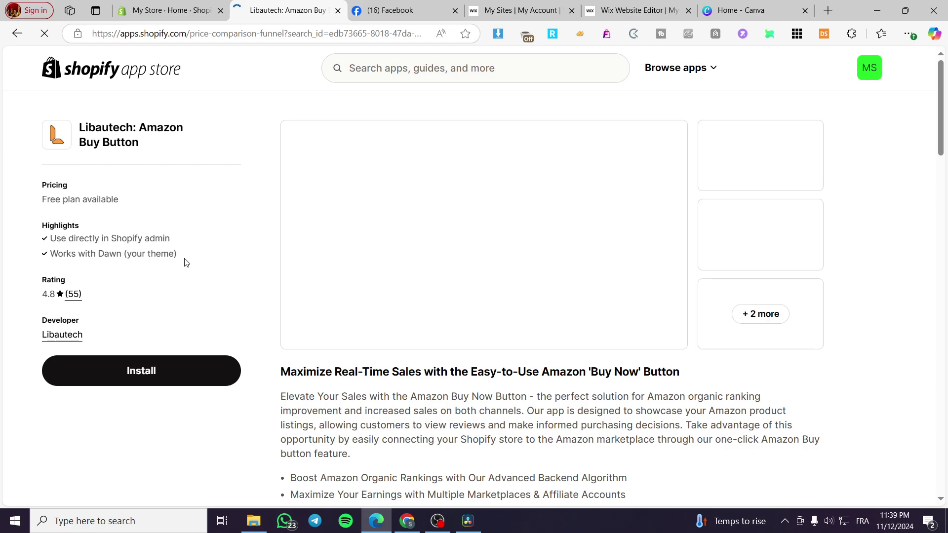
- Install Libautech: Amazon Buy Button on the store, approving its access permissions
click(132, 377)
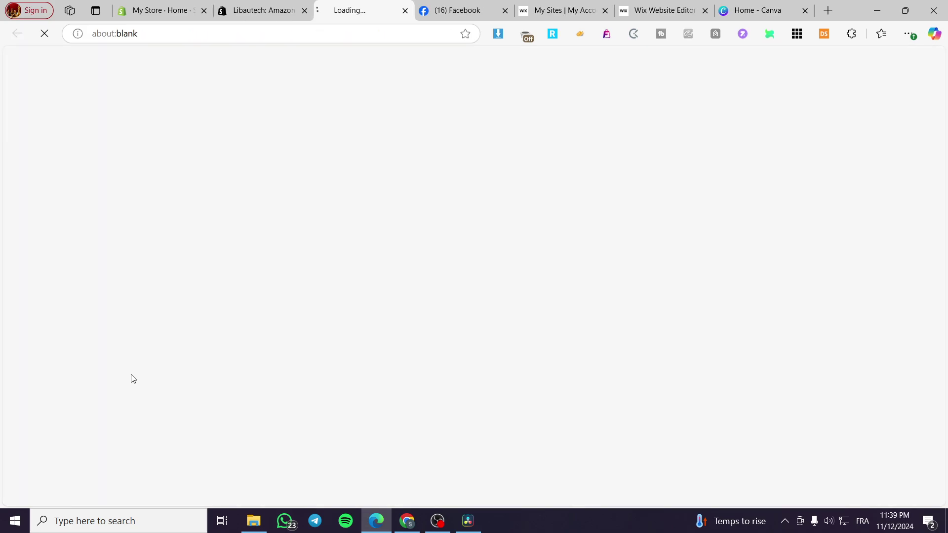
click(263, 14)
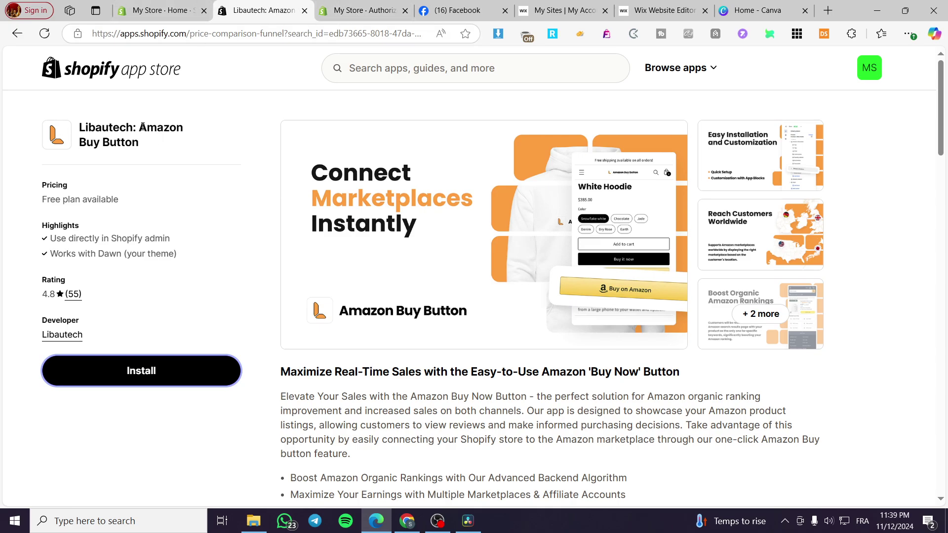
click(322, 5)
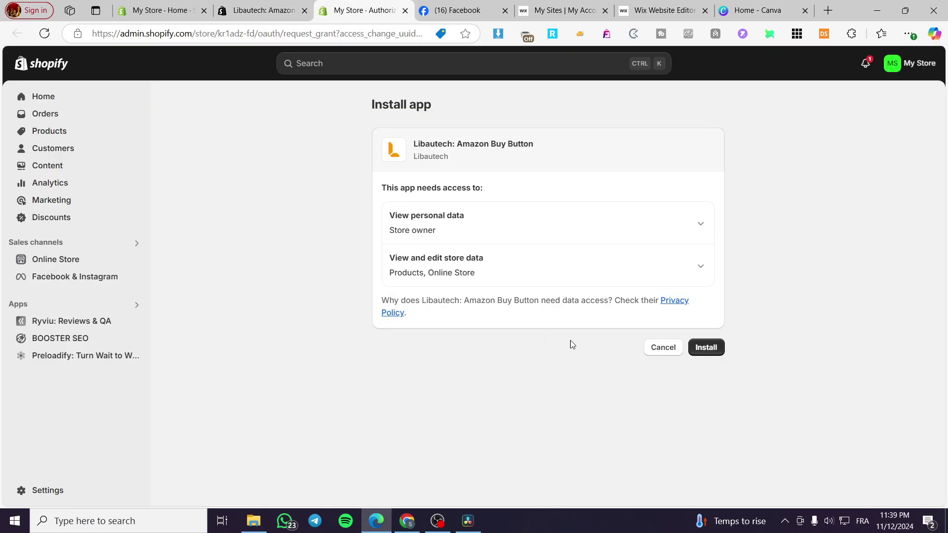
click(707, 347)
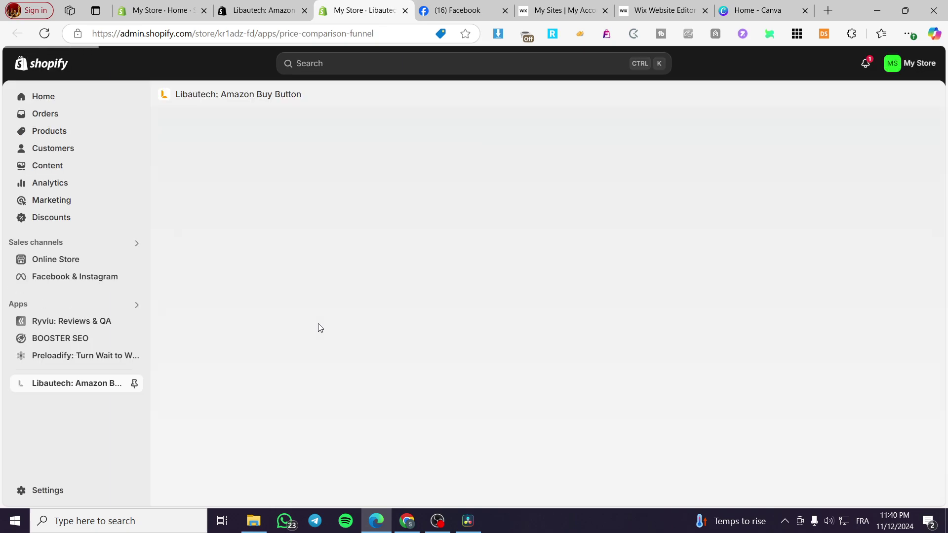
- Pin the Amazon Buy Button app to the admin navigation
click(135, 385)
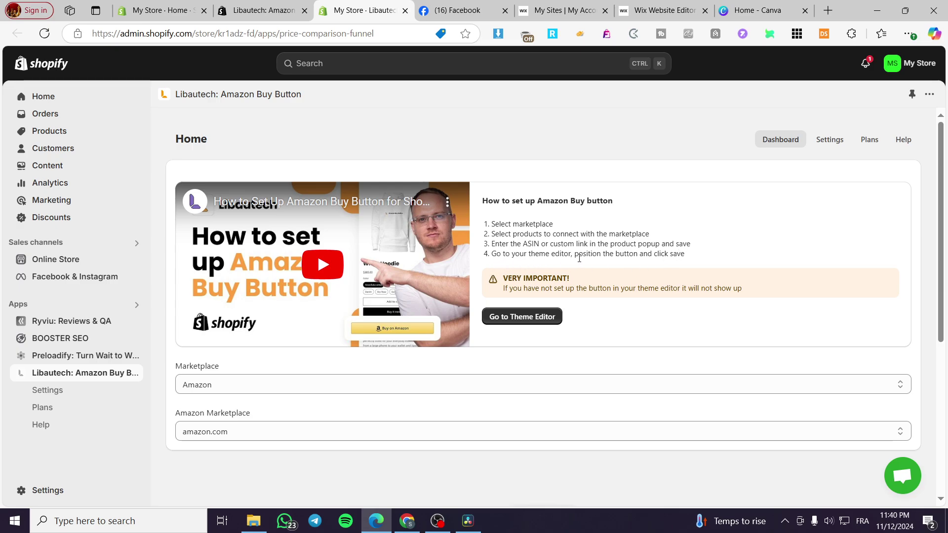
drag(574, 255, 693, 260)
click(733, 260)
- Keep Amazon as the marketplace with amazon.com as the Amazon site, and launch the theme editor
click(219, 386)
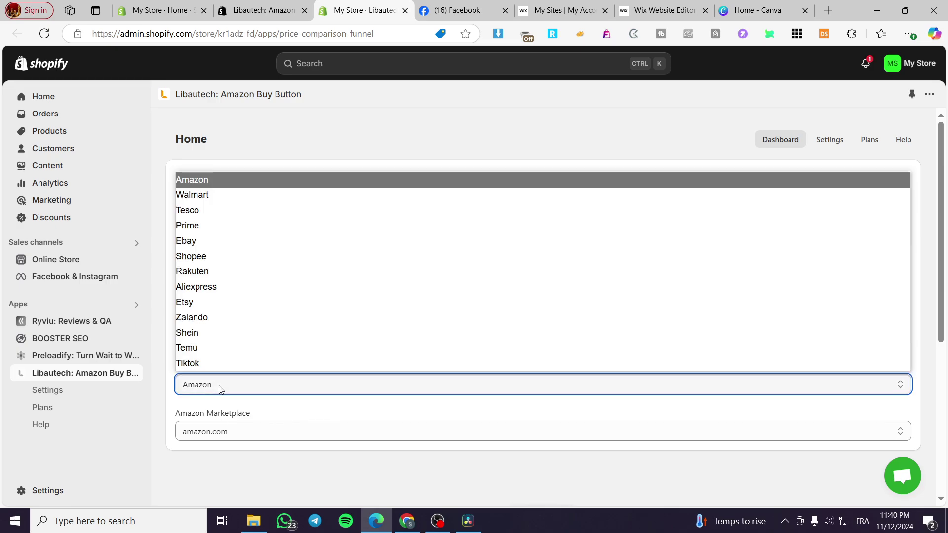
click(218, 386)
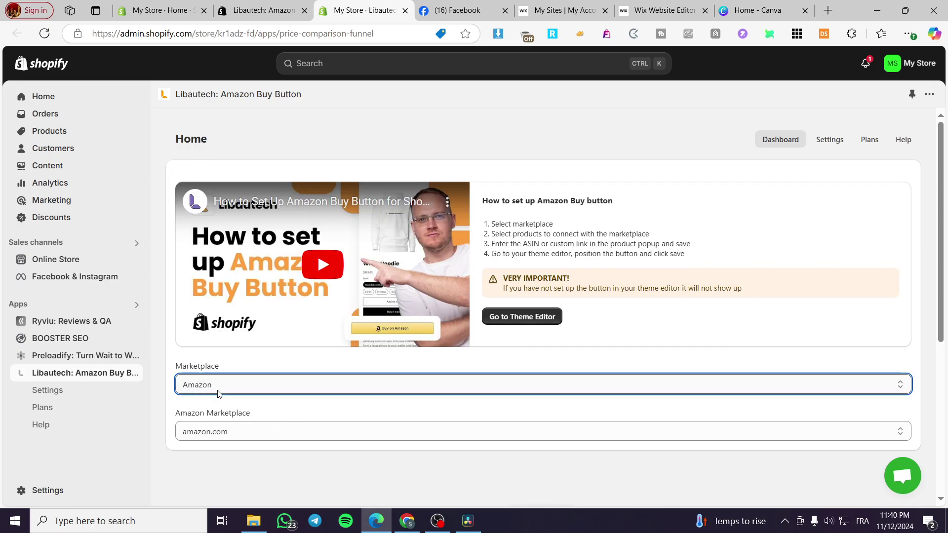
click(257, 431)
click(257, 430)
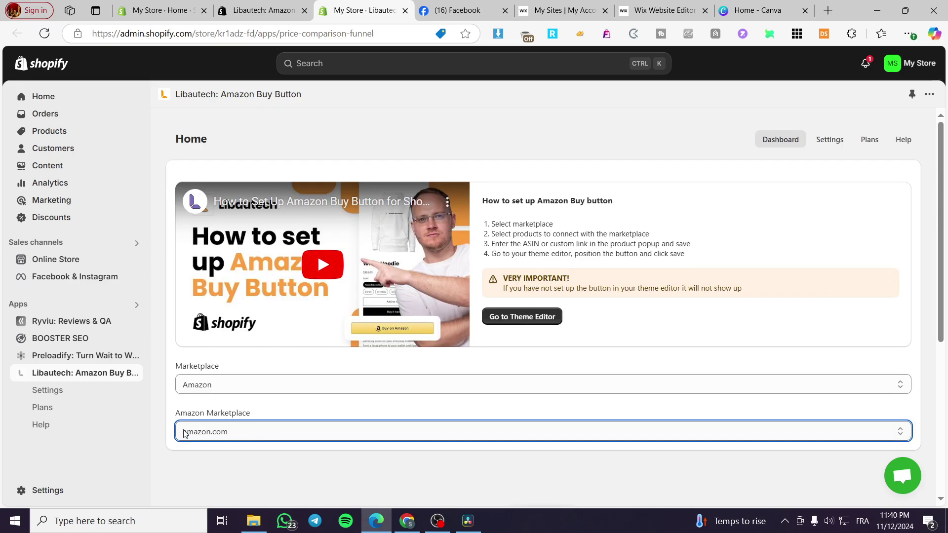
scroll(295, 423, down, 5)
scroll(313, 412, up, 4)
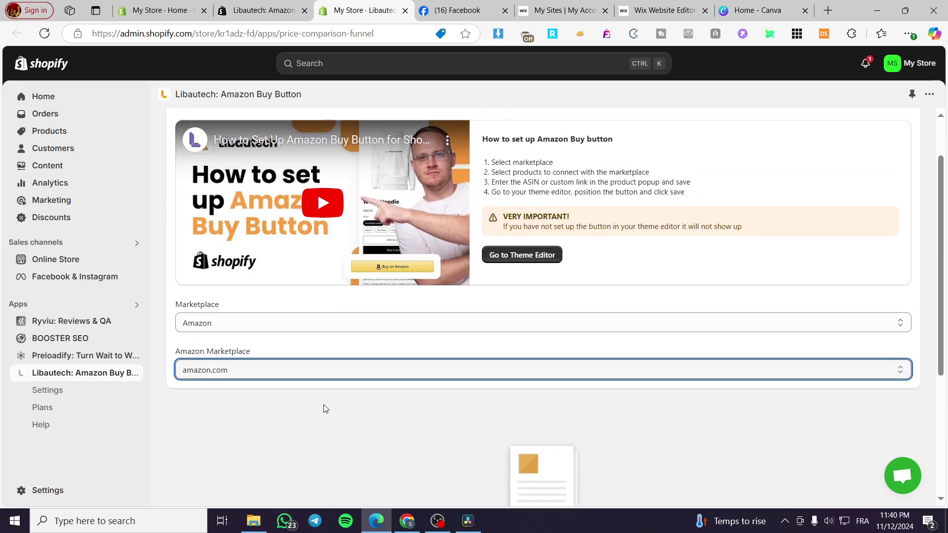
click(494, 253)
- Add Modern Sneakers to the Amazon Buy Button app's product list
click(330, 10)
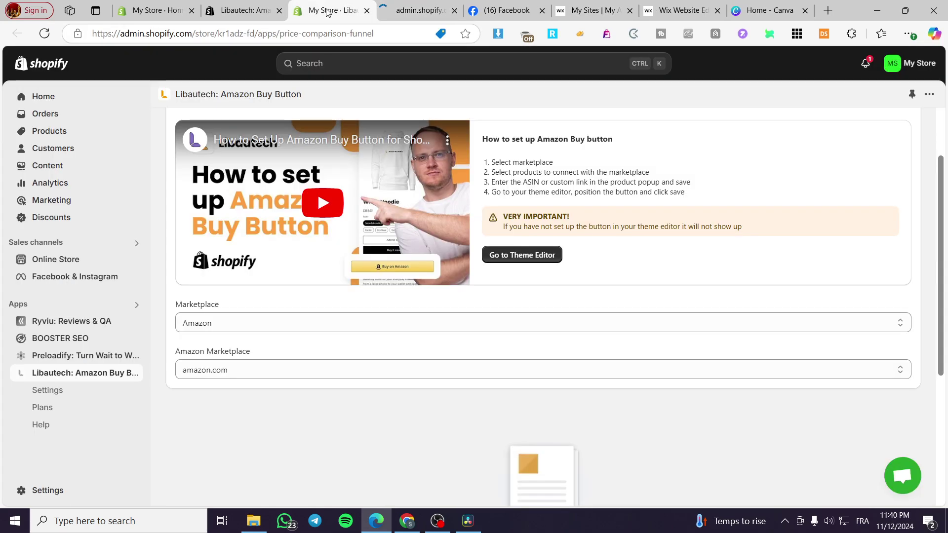
click(420, 10)
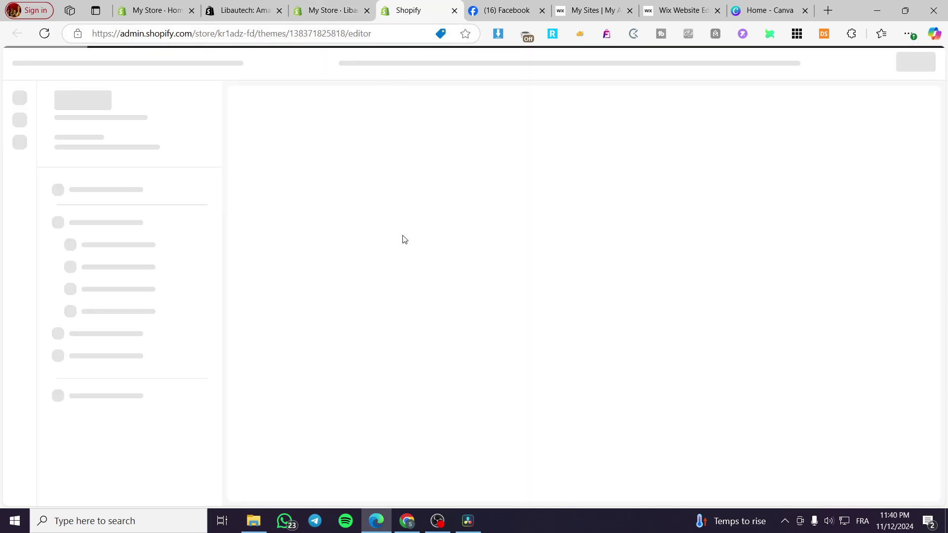
click(328, 10)
scroll(539, 332, down, 4)
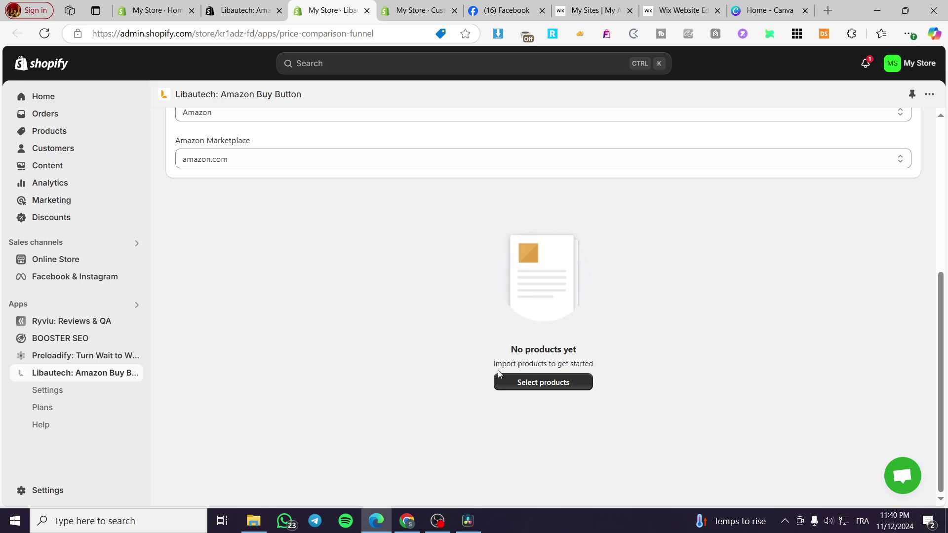
click(525, 382)
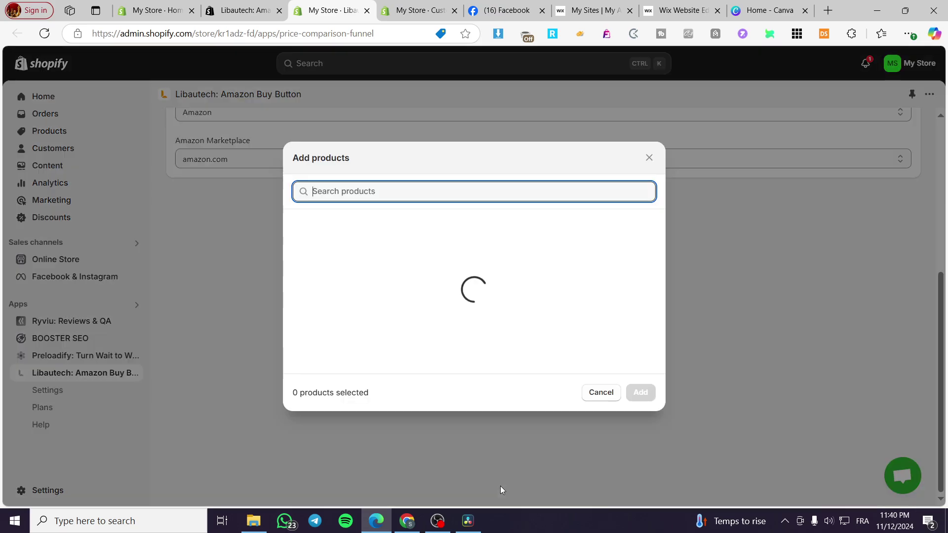
click(298, 226)
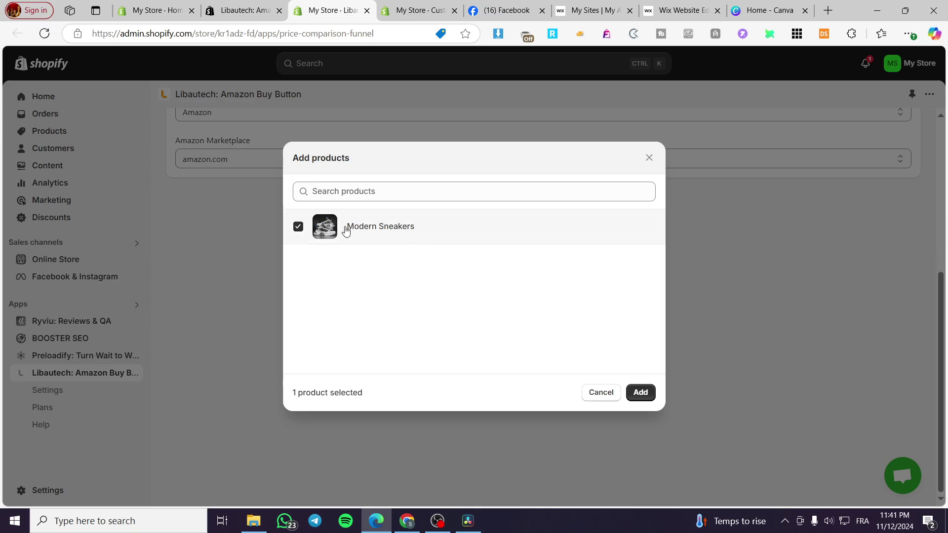
click(637, 392)
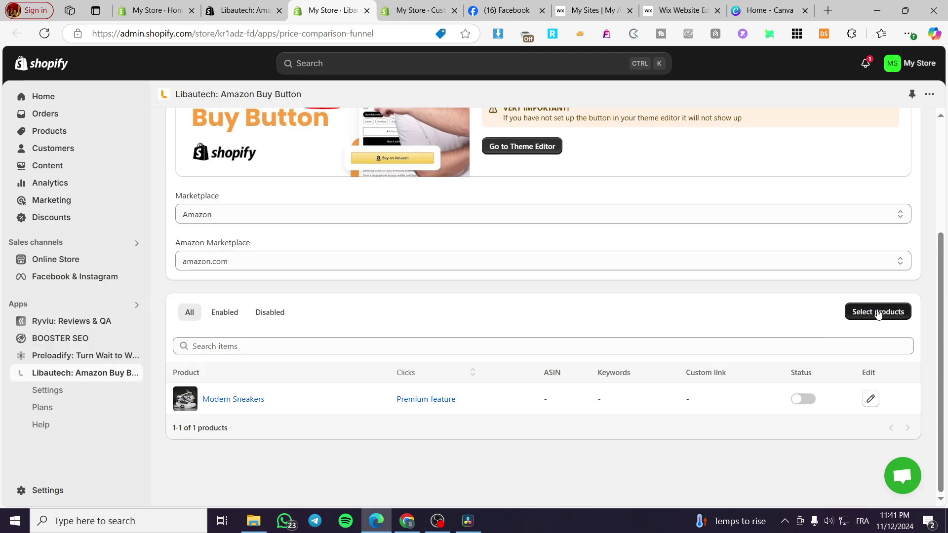
- Enable the Amazon link for Modern Sneakers and open its ASIN settings
click(214, 314)
click(190, 312)
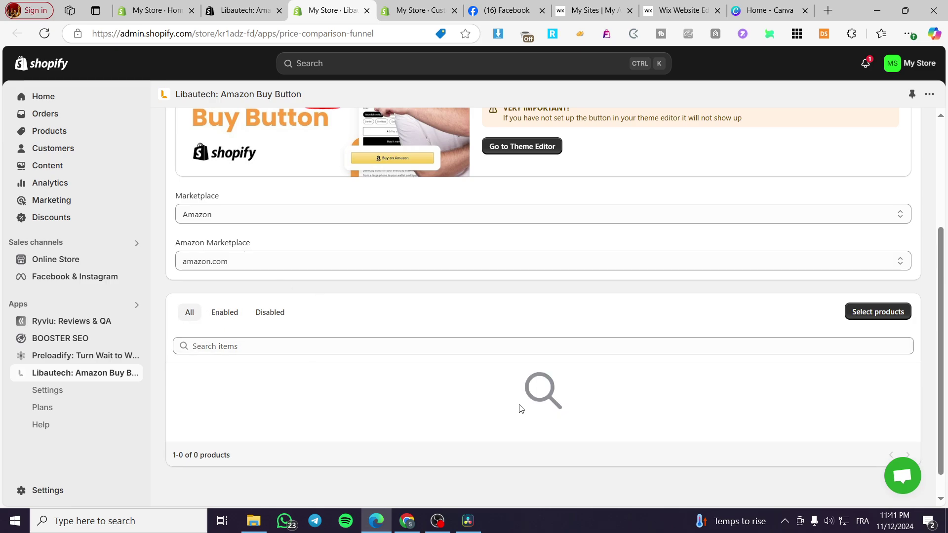
click(803, 399)
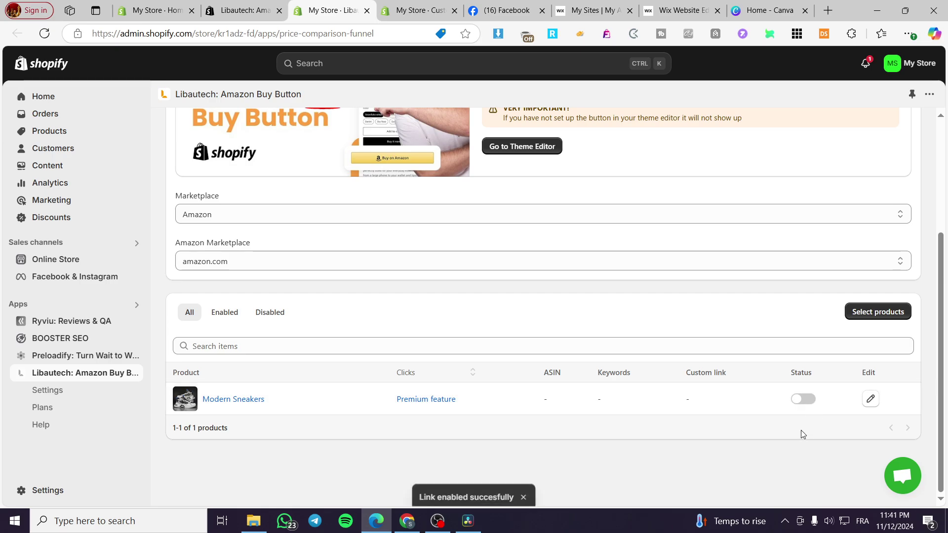
click(869, 399)
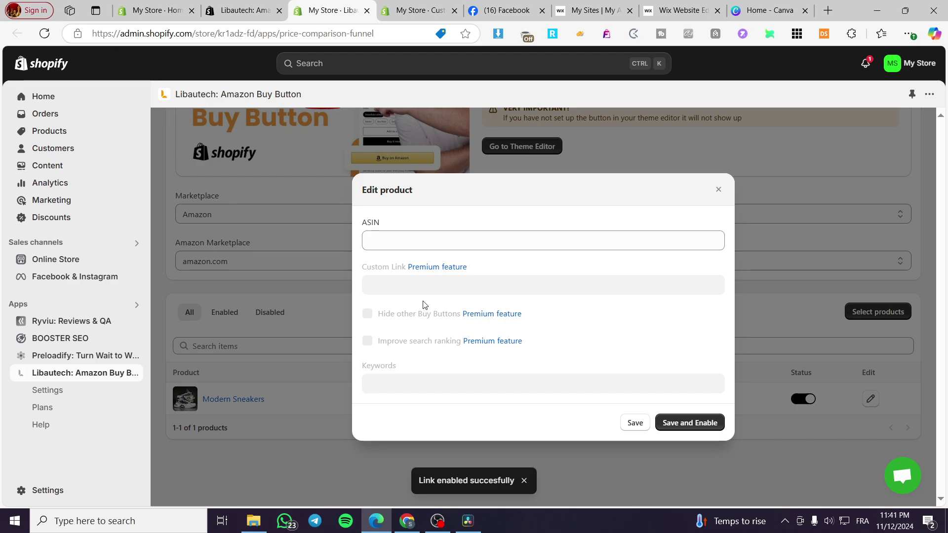
click(402, 239)
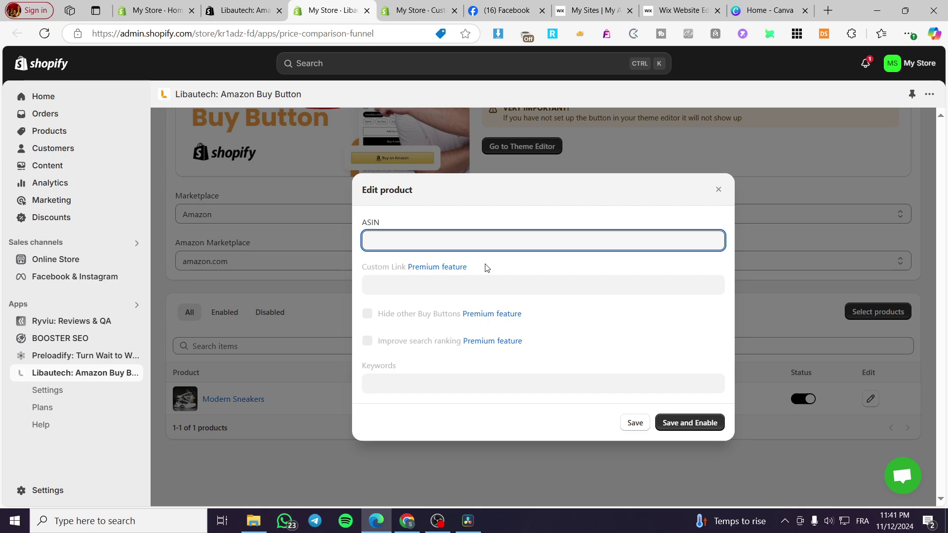
click(393, 4)
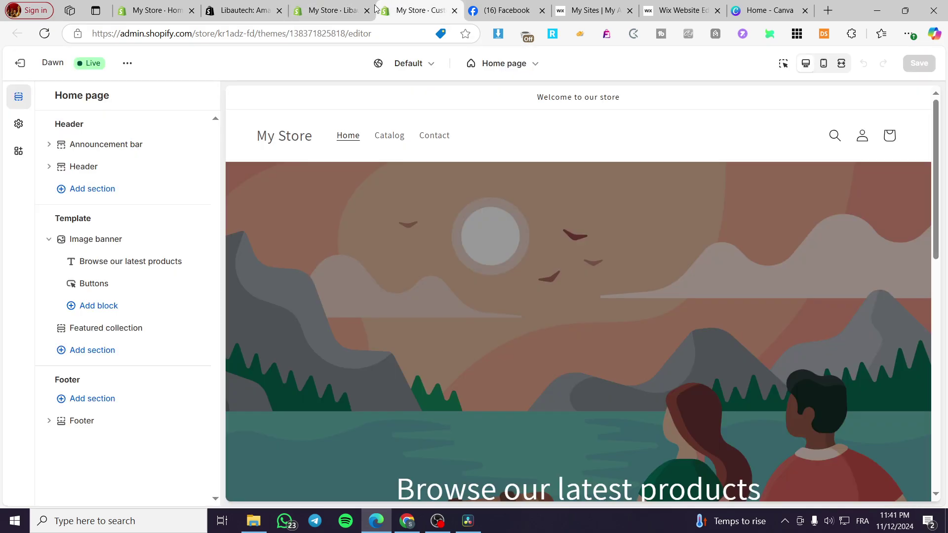
click(323, 32)
- Open the Mario Kart 8 Deluxe - US Version page on Amazon and select its URL
text(amazon)
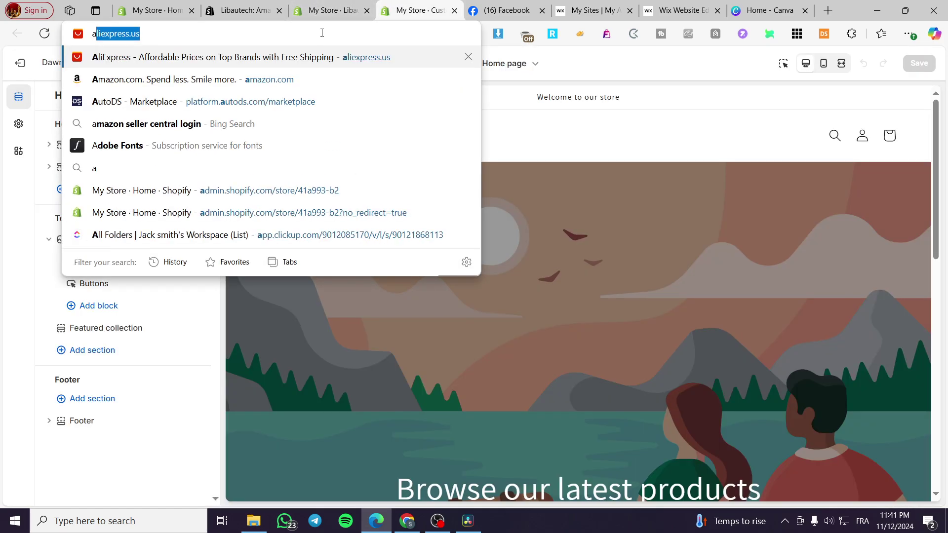
key(Return)
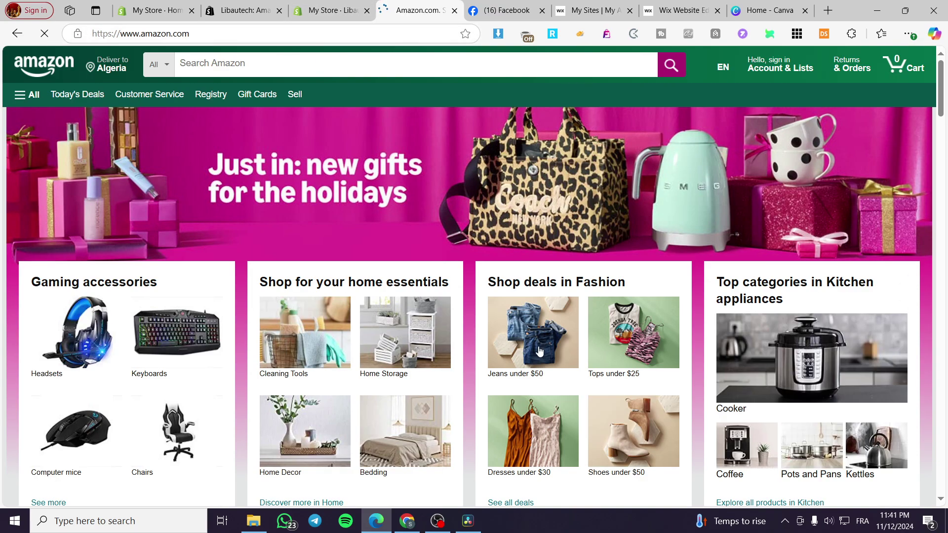
scroll(408, 330, down, 12)
scroll(681, 281, down, 2)
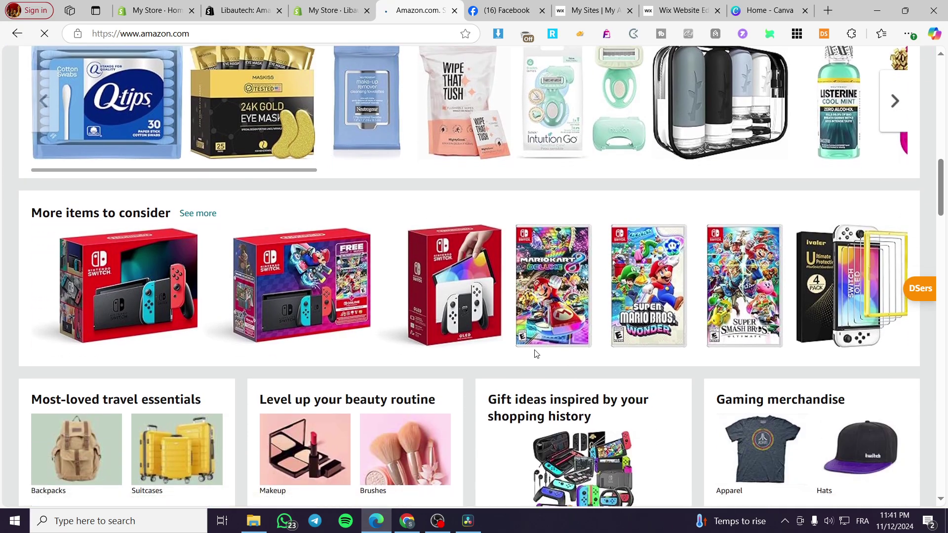
click(561, 265)
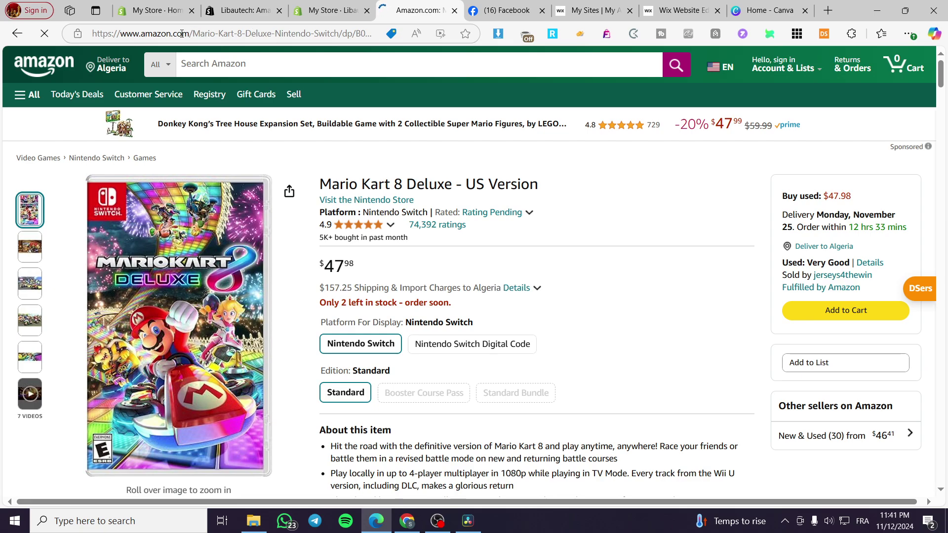
click(165, 34)
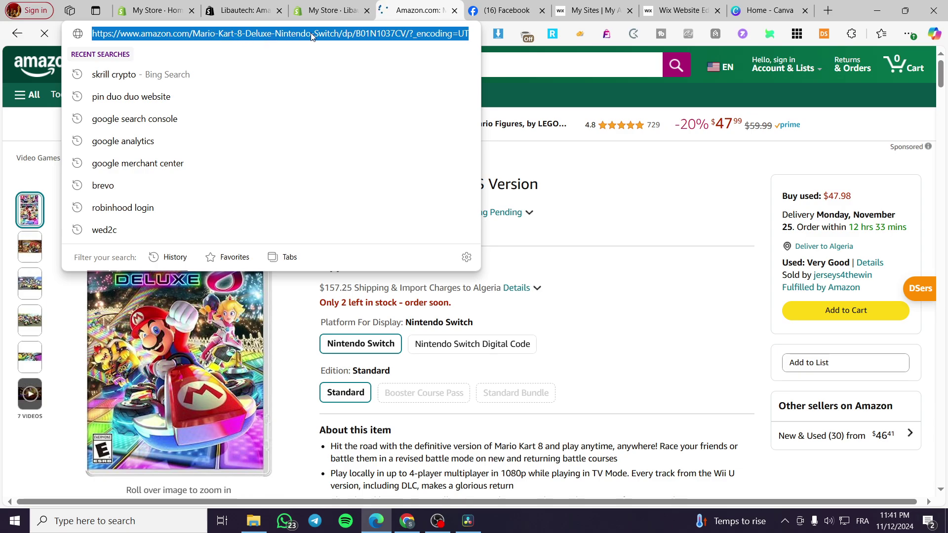
- Copy ASIN B01N1037CV from the Amazon page address for the Edit product dialog
click(357, 35)
drag(357, 34, 360, 34)
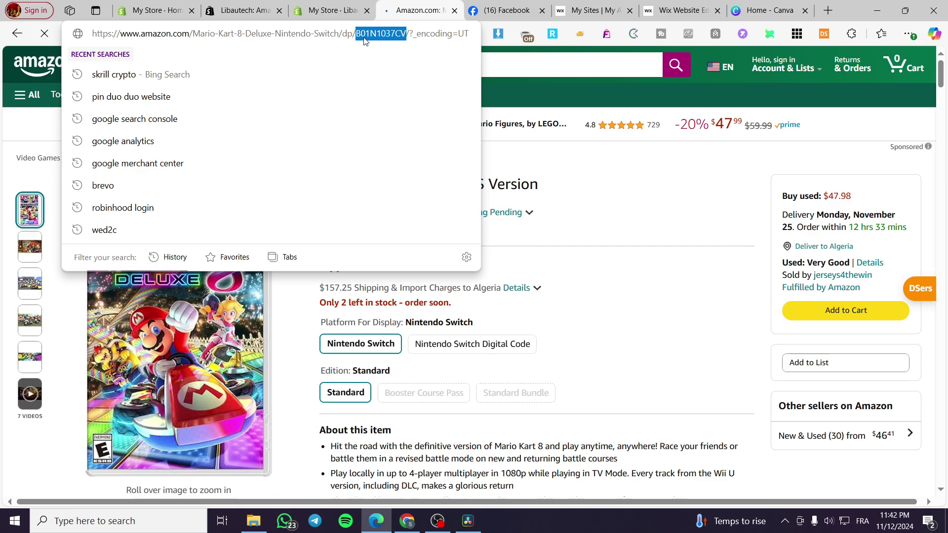
right_click(381, 38)
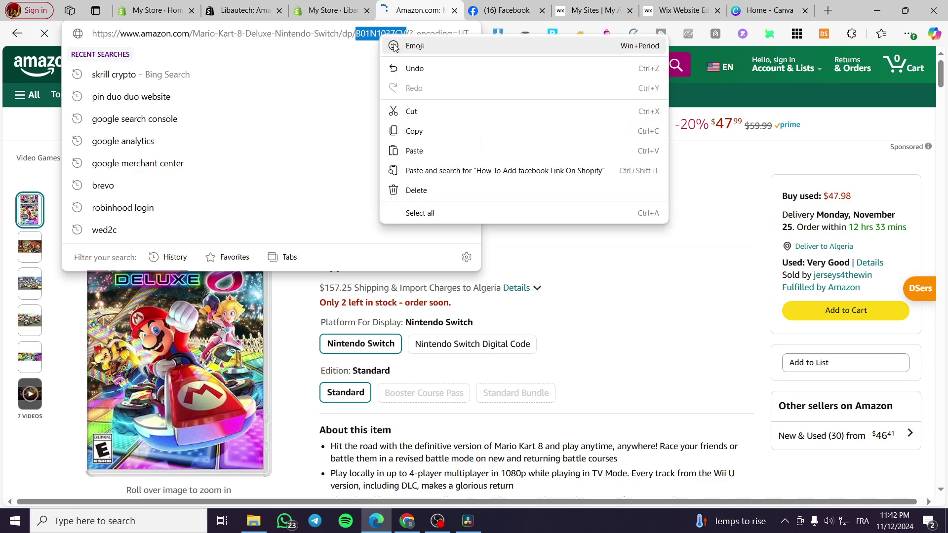
click(430, 130)
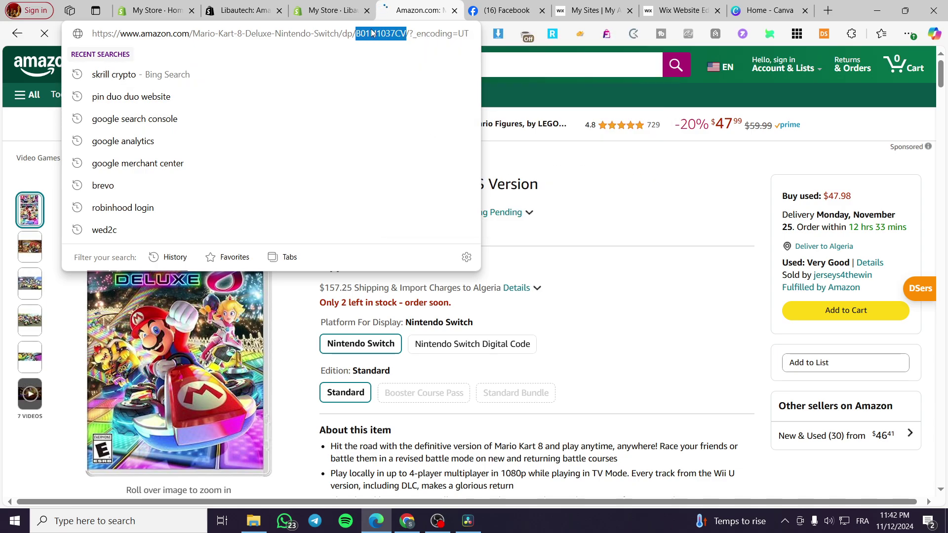
click(344, 6)
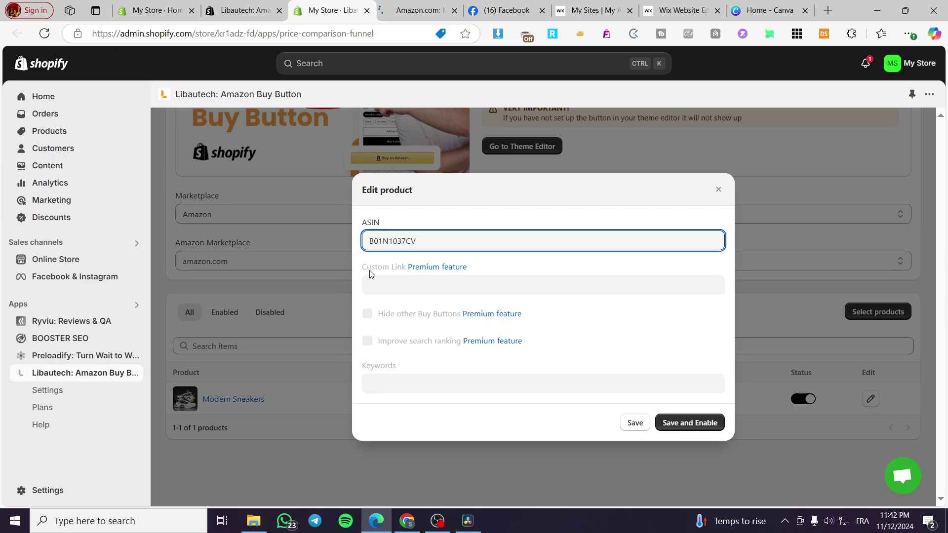
- Paste ASIN B01N1037CV into Modern Sneakers' Edit product dialog, then save and enable it
click(420, 9)
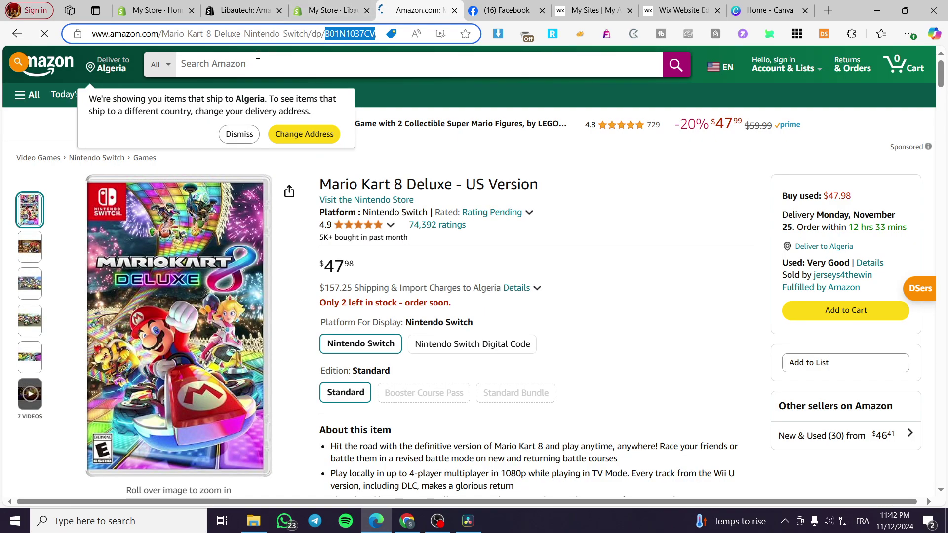
click(239, 134)
click(331, 10)
key(ctrl+v)
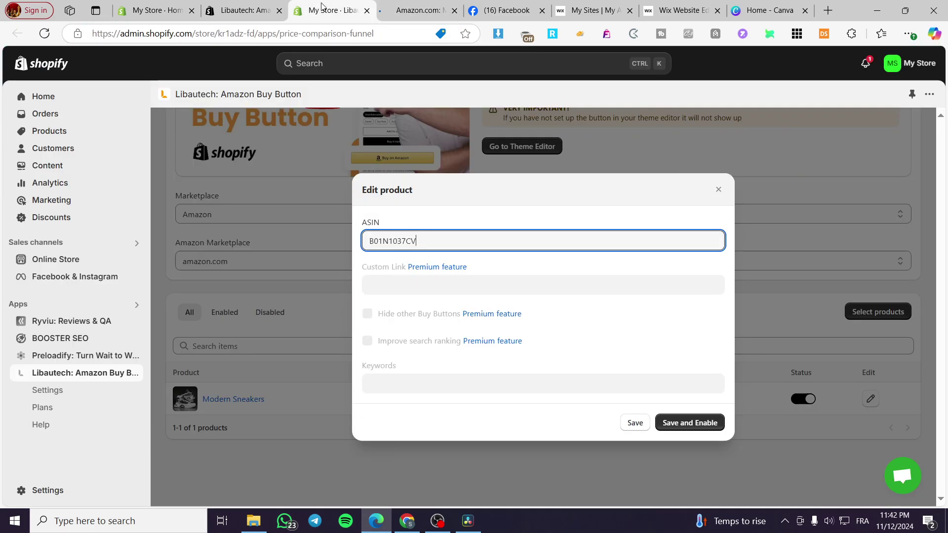
click(686, 427)
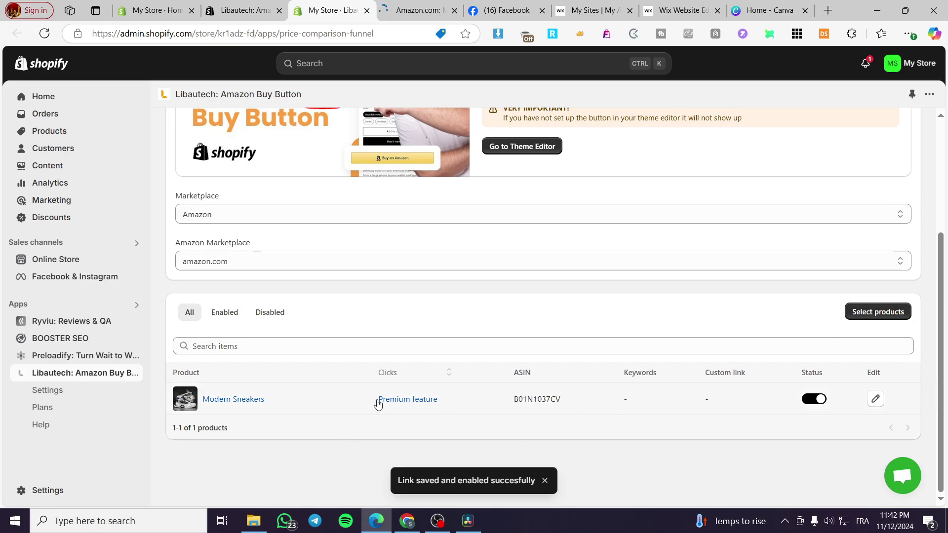
scroll(224, 408, up, 4)
- Open the Dawn theme editor from the Amazon Buy Button app
click(501, 321)
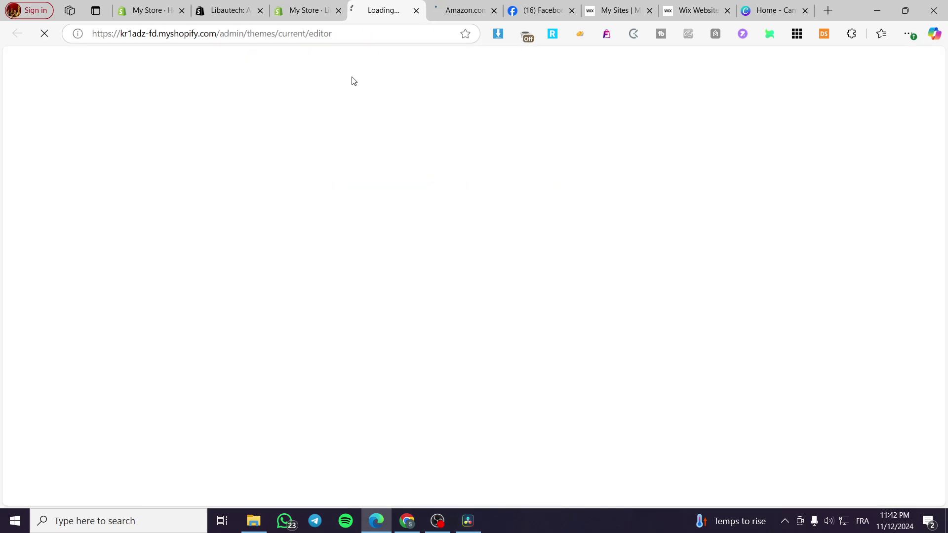
click(494, 10)
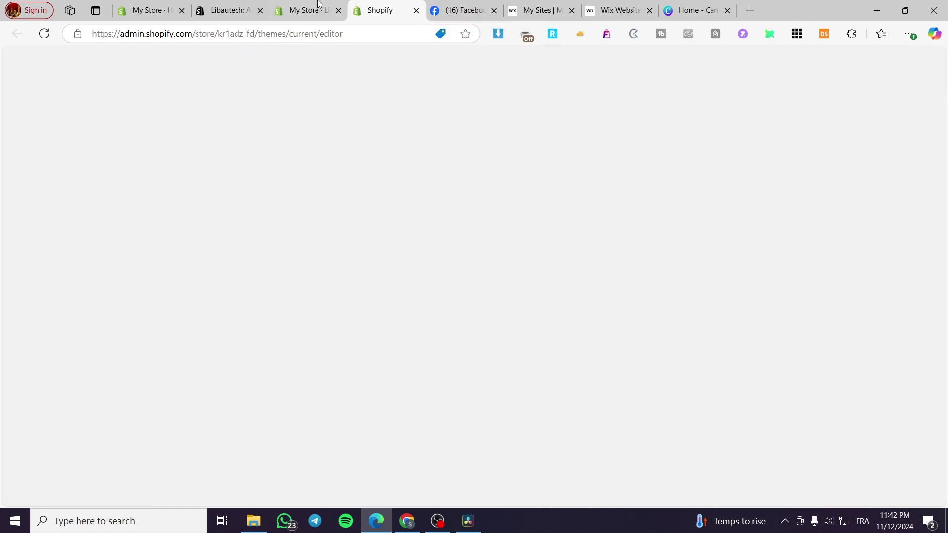
click(306, 9)
click(401, 10)
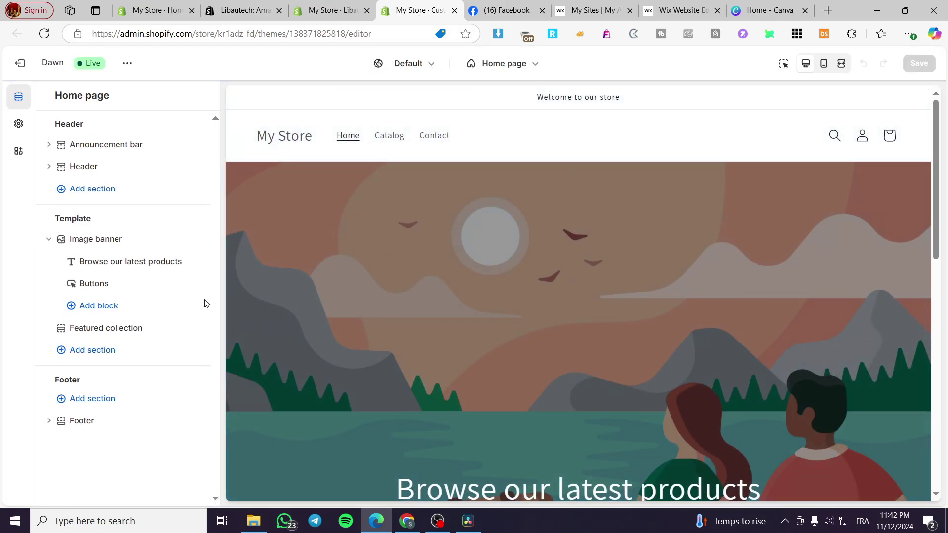
- Add the Amazon Button app section to the home page template
click(97, 308)
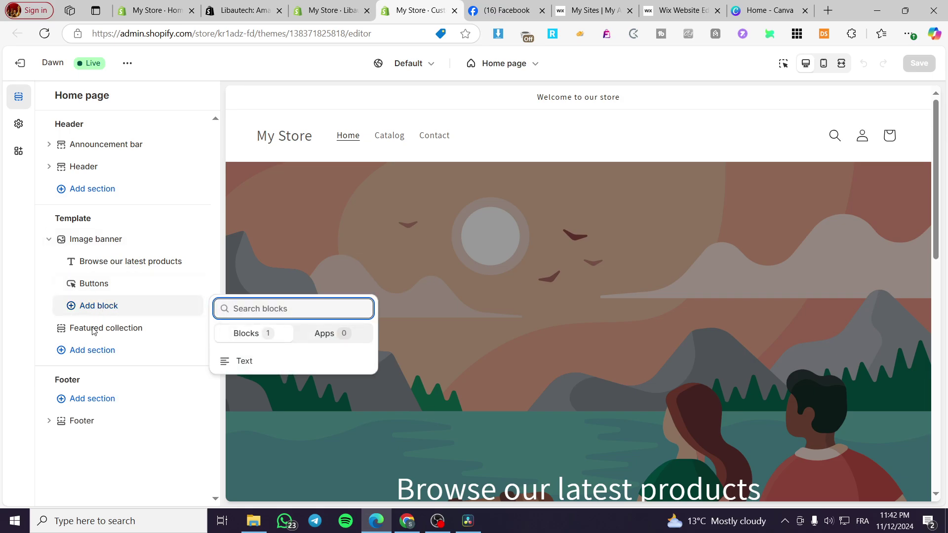
click(91, 350)
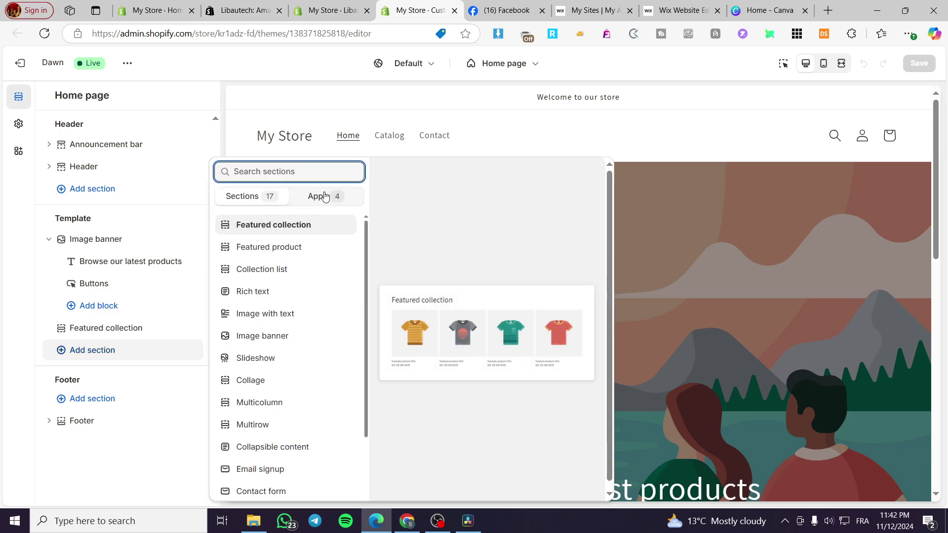
click(325, 197)
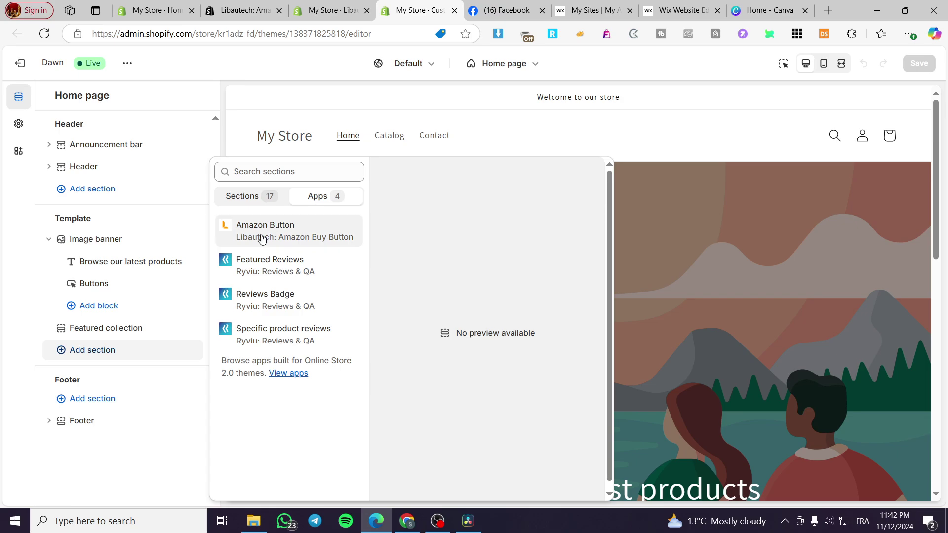
click(242, 196)
scroll(327, 298, down, 2)
scroll(326, 297, up, 2)
click(322, 198)
click(284, 233)
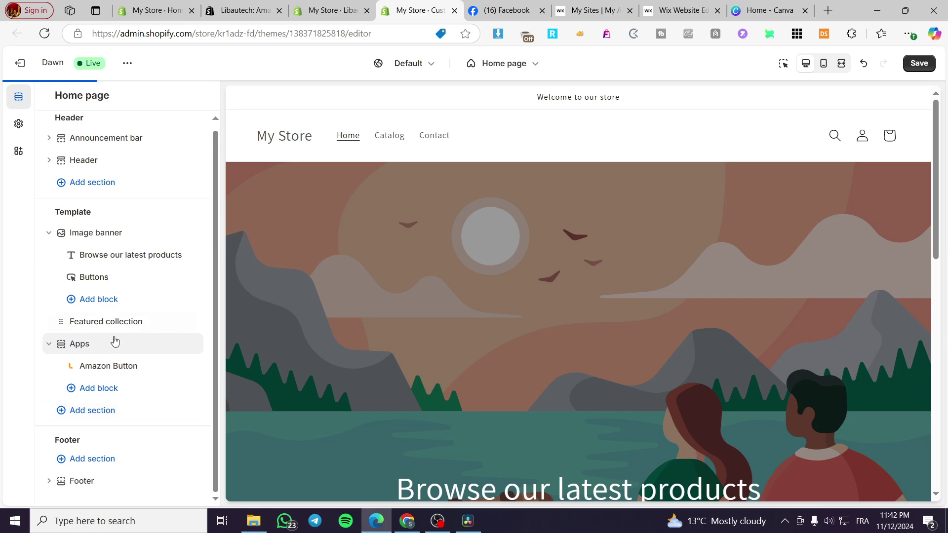
drag(71, 369, 74, 358)
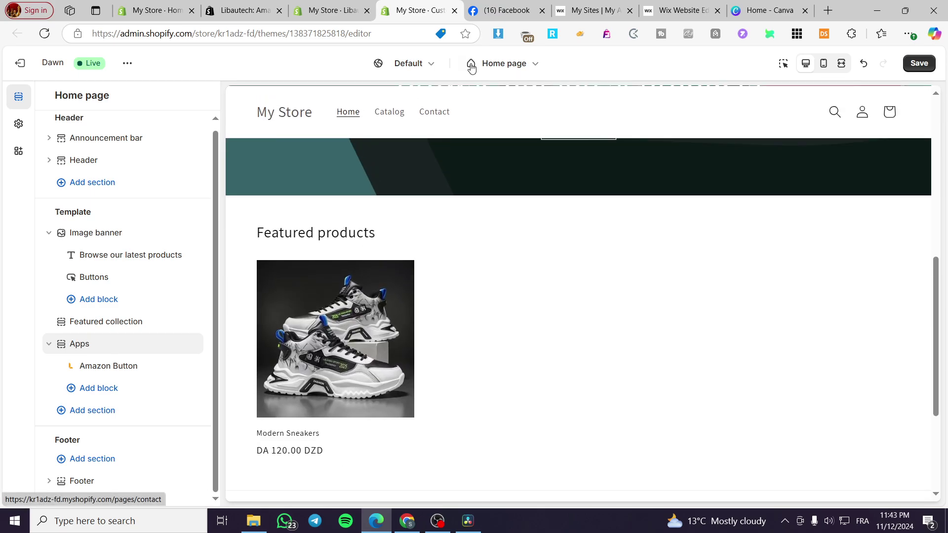
click(499, 64)
- Switch the theme editor to the Products > Default product template
click(487, 138)
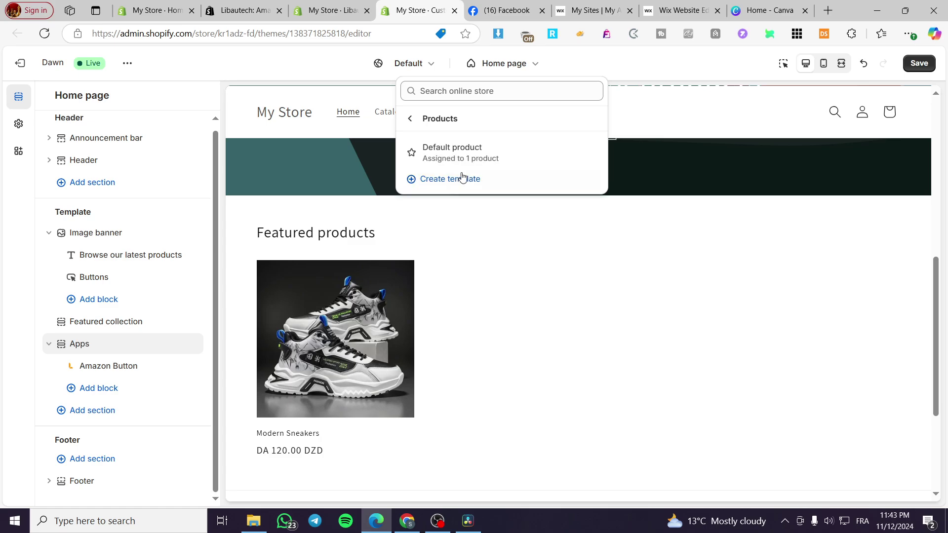
click(450, 151)
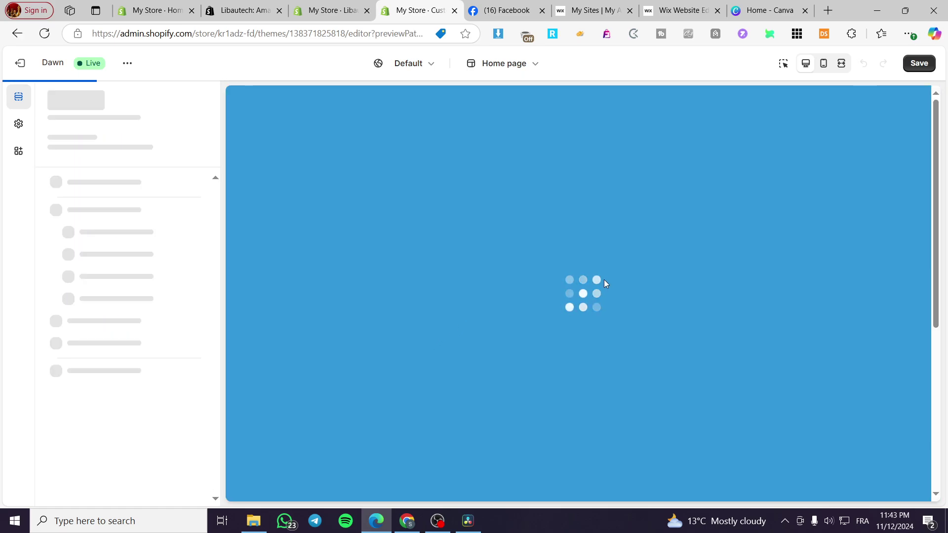
scroll(839, 331, down, 2)
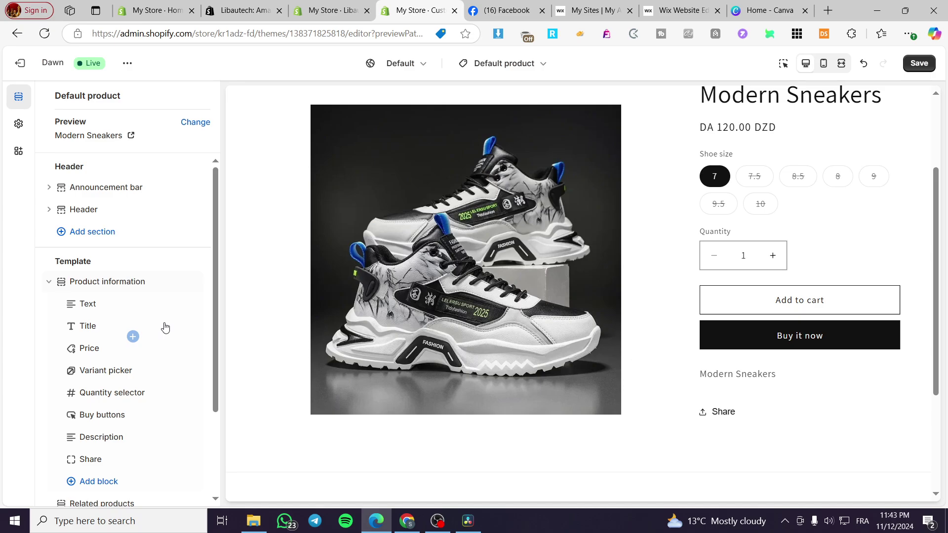
scroll(163, 315, down, 2)
- Add the Amazon Button app section, showing 'View on Amazon', below the product information
click(106, 367)
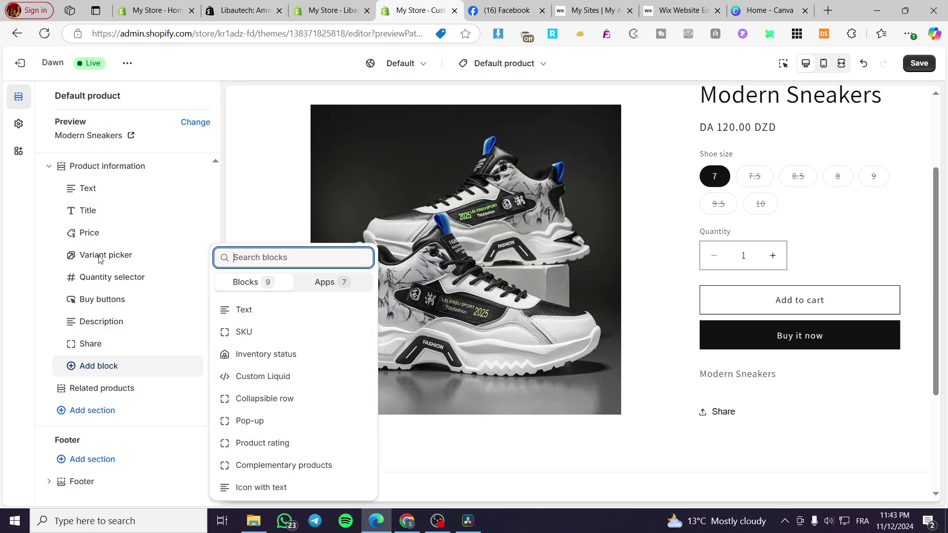
click(110, 409)
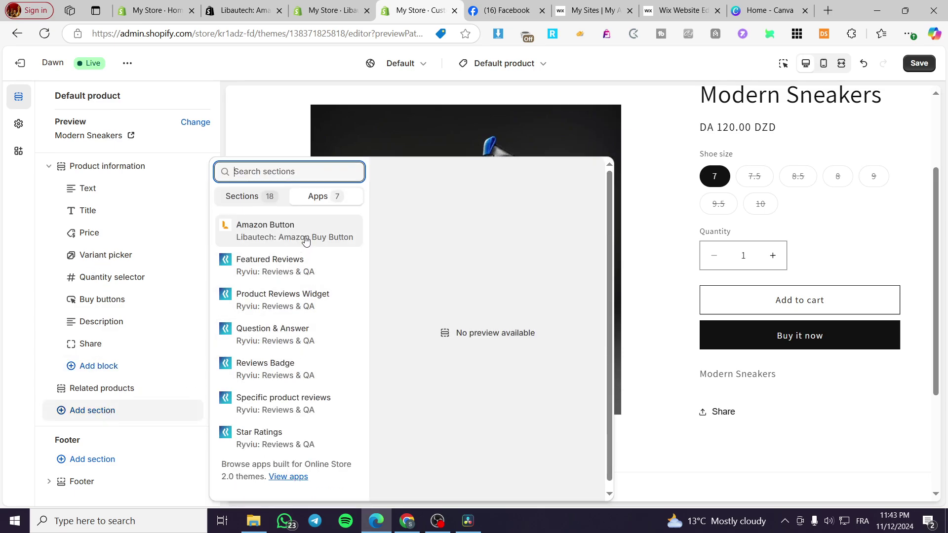
click(304, 246)
drag(93, 367, 169, 364)
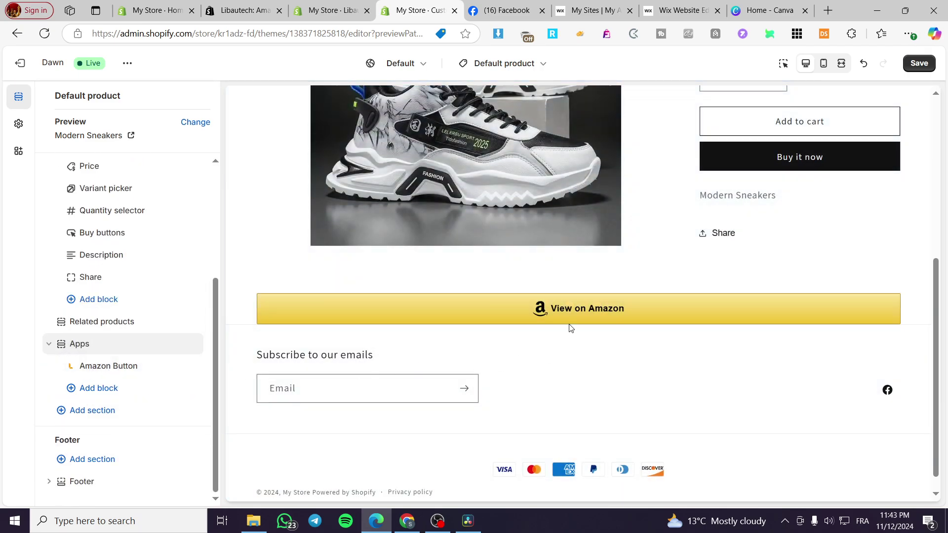
scroll(604, 345, up, 4)
scroll(605, 346, down, 4)
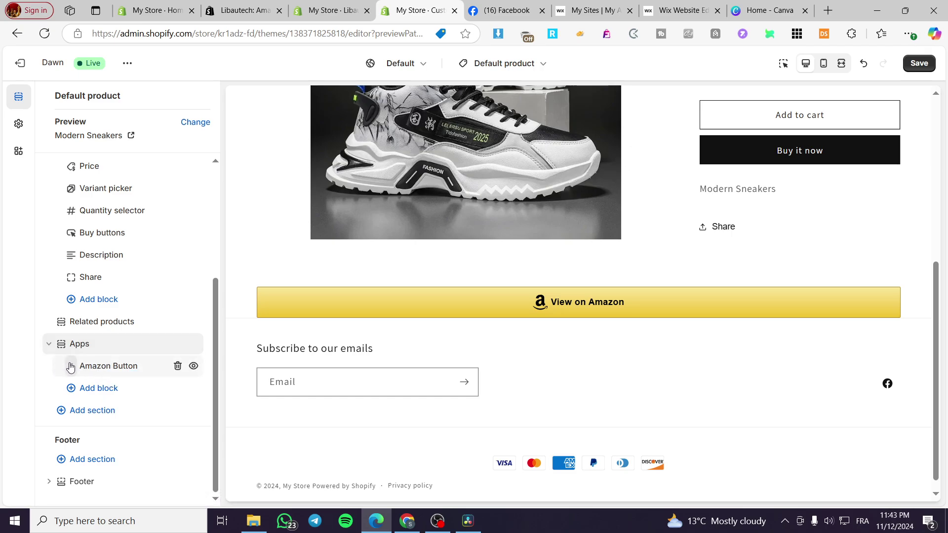
- Add the Amazon Button app block to the Product information section
drag(69, 366, 93, 258)
click(99, 299)
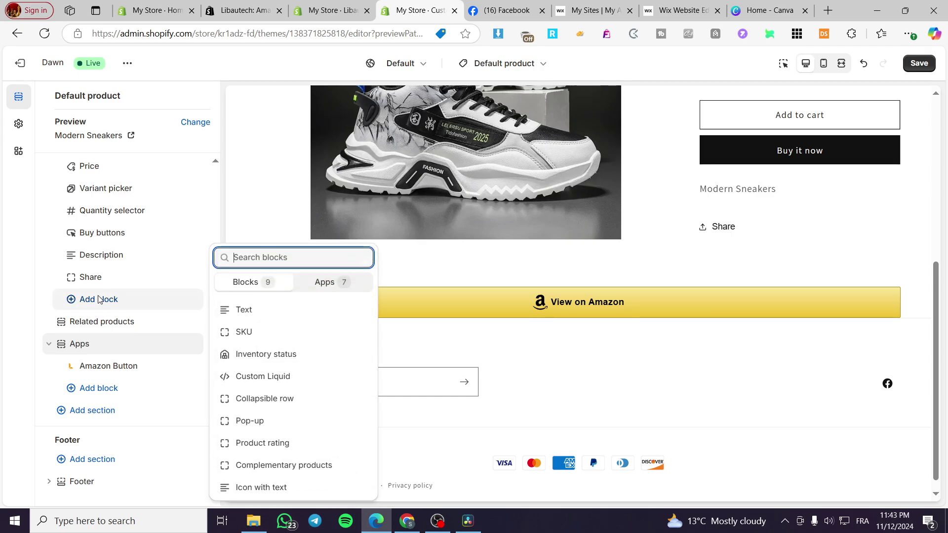
click(321, 284)
click(275, 242)
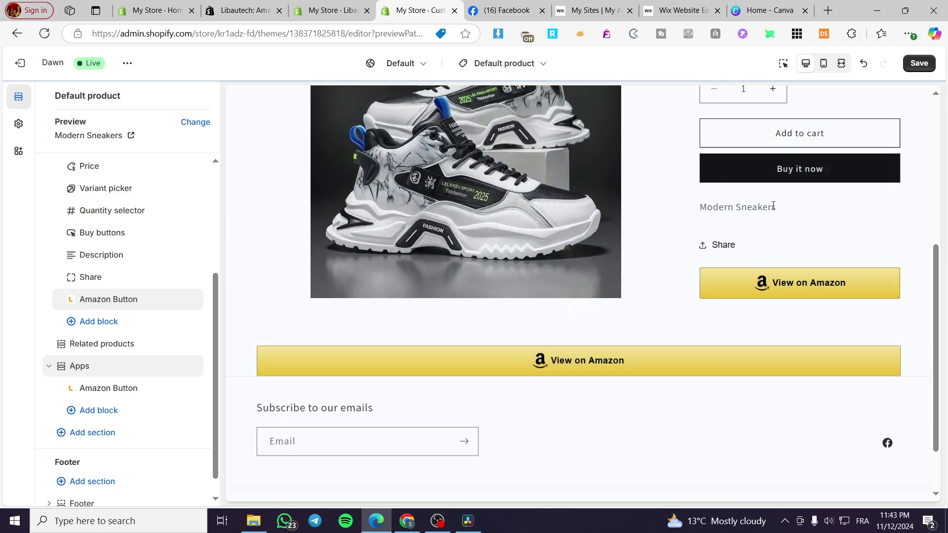
- Move the Amazon Button block below Buy buttons and save the product template
mouse_move(72, 303)
drag(72, 302, 81, 246)
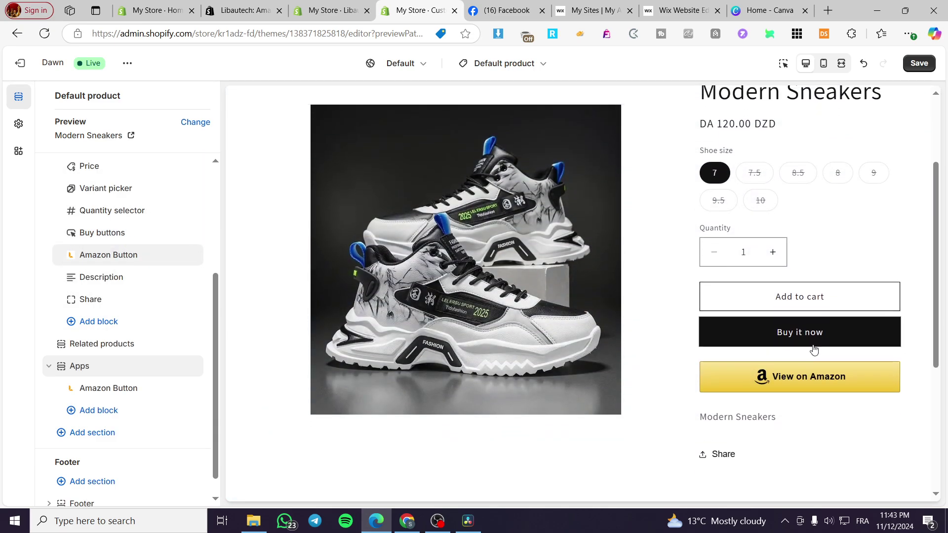
scroll(827, 279, down, 4)
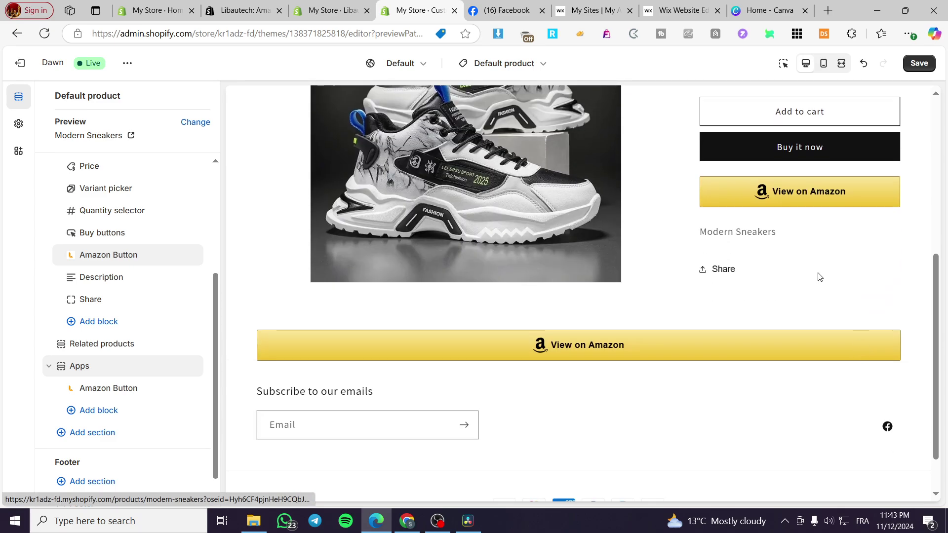
scroll(802, 271, up, 2)
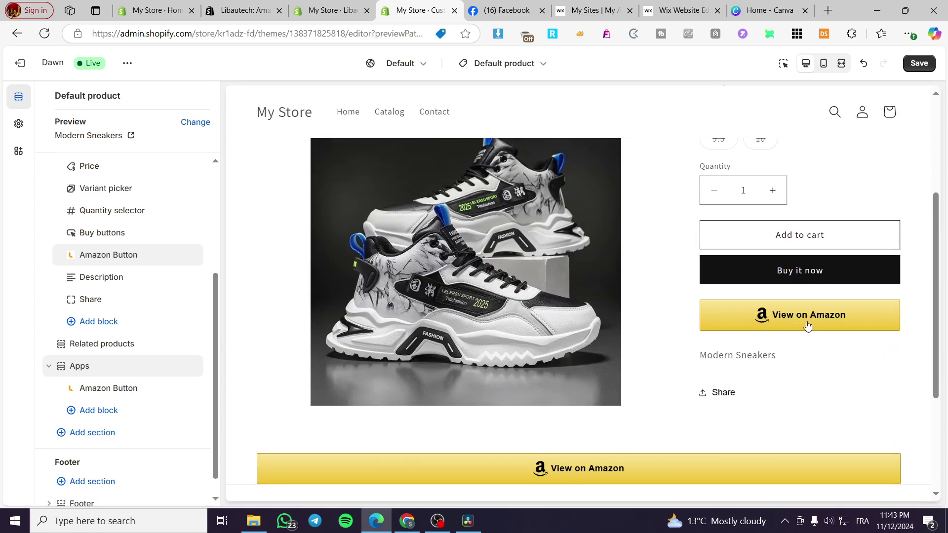
scroll(811, 325, up, 1)
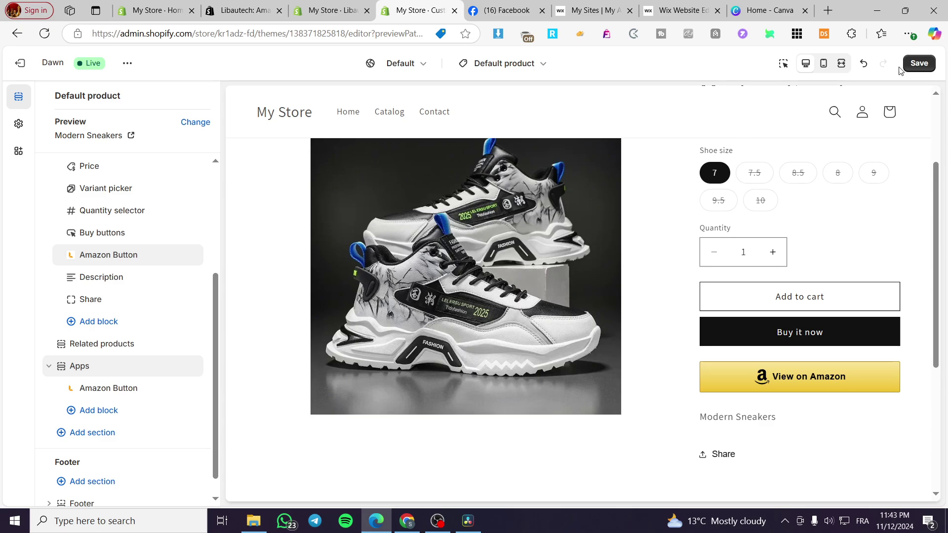
click(917, 64)
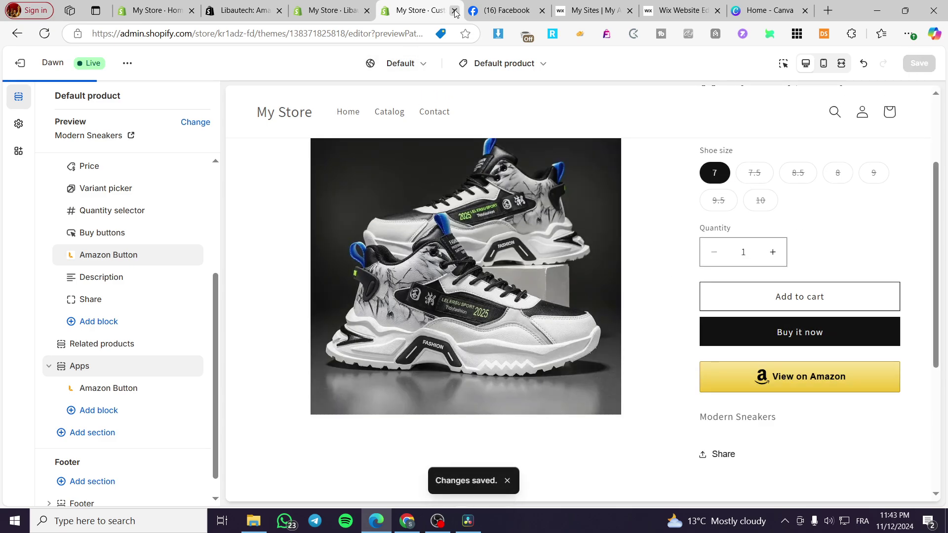